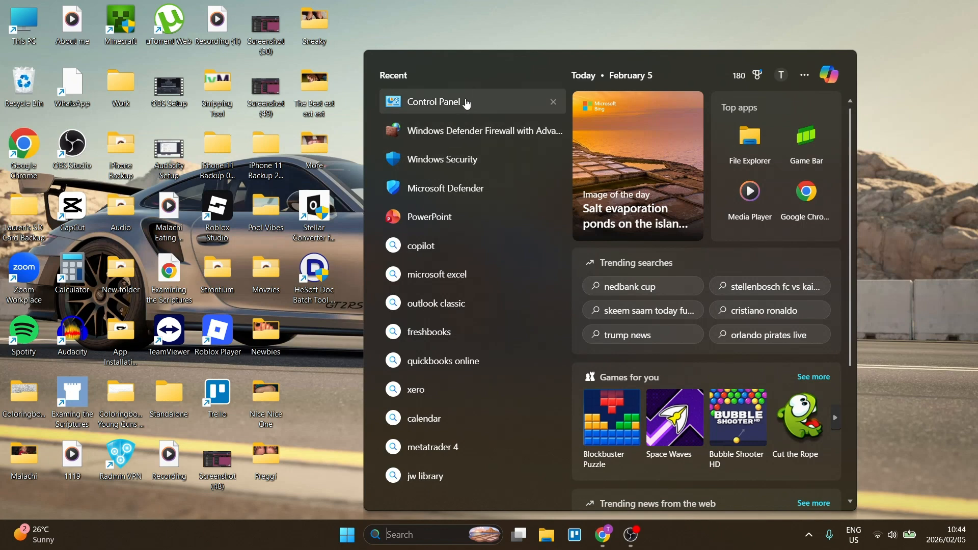
# Open Control Panel and bring up the advanced settings of Windows Defender Firewall
pyautogui.click(465, 102)
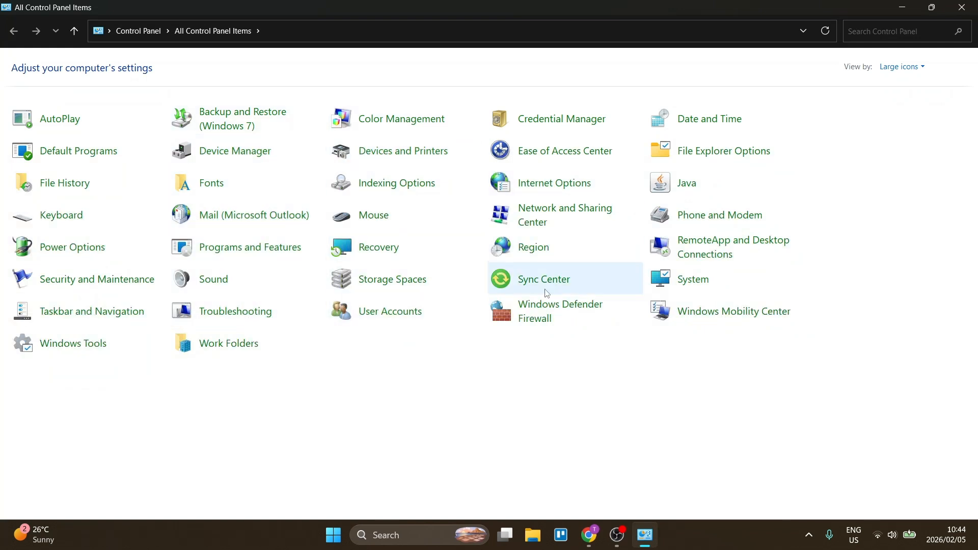
pyautogui.click(529, 311)
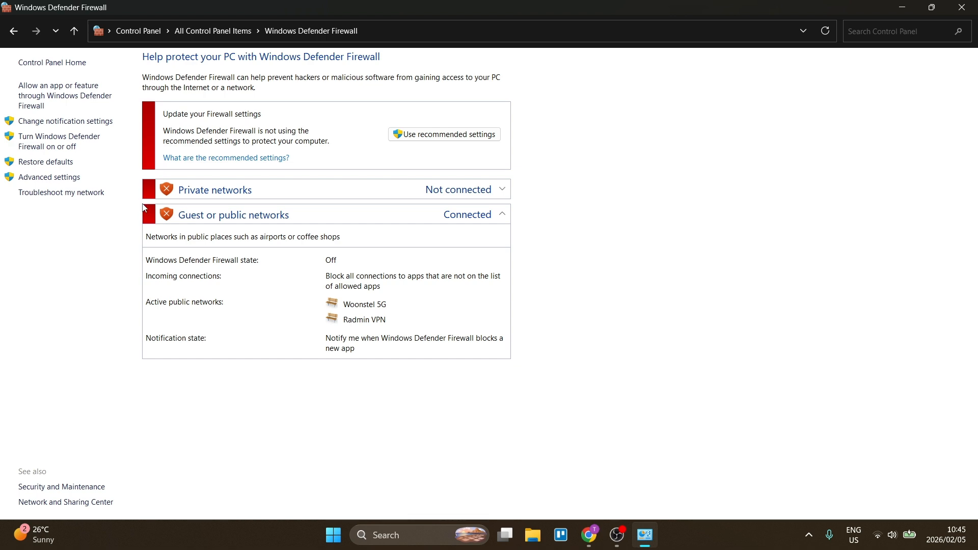
pyautogui.click(49, 177)
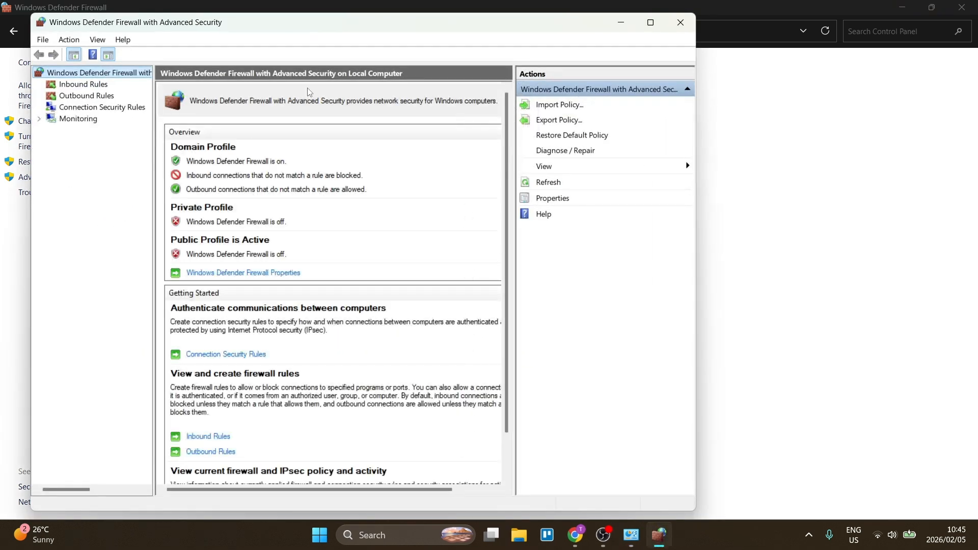
# Maximize the advanced security window and widen the console tree to fit the full node names
pyautogui.click(651, 23)
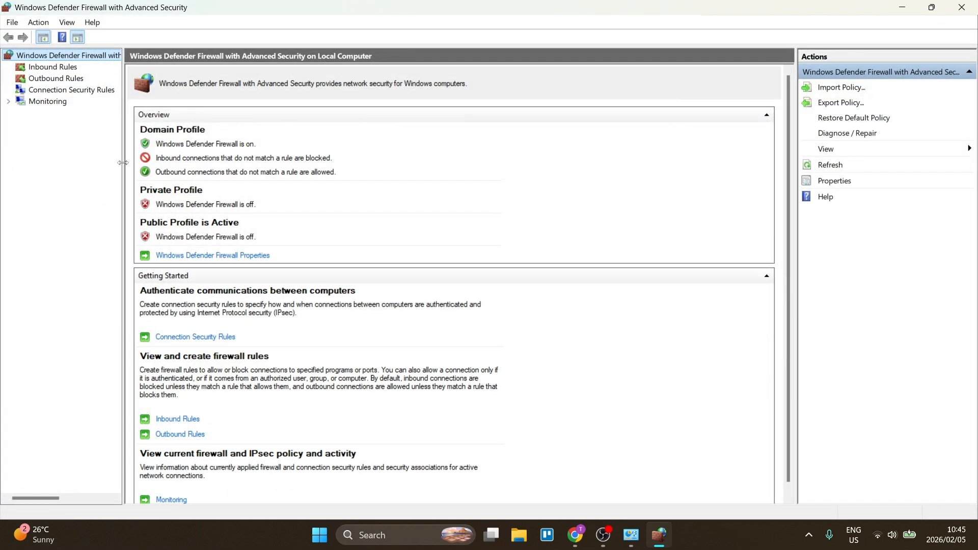
pyautogui.moveTo(123, 163); pyautogui.dragTo(262, 172)
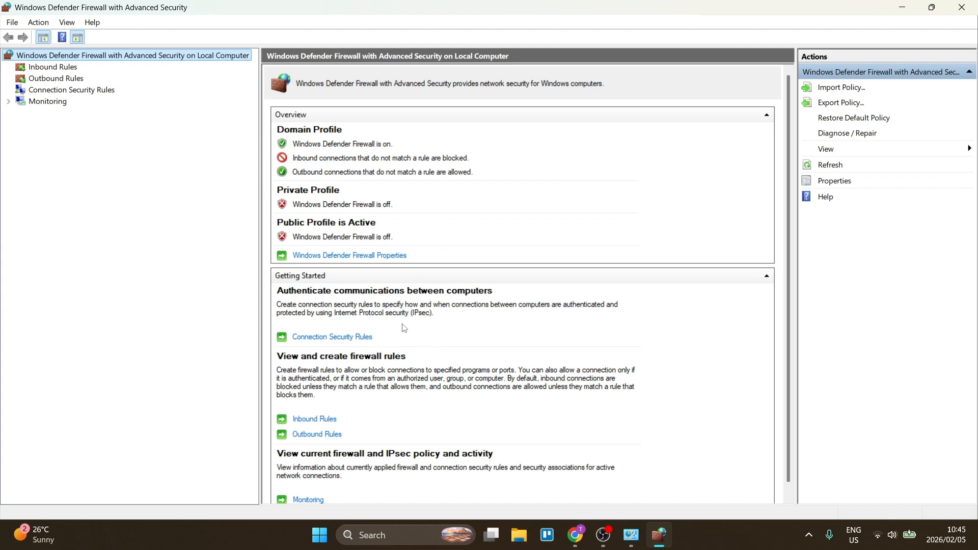
pyautogui.scroll(-1, 459, 359)
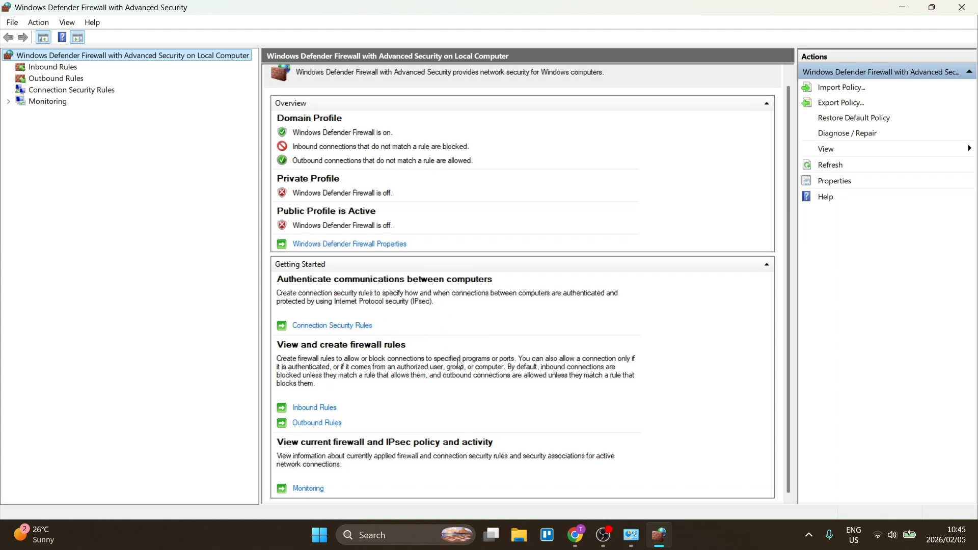
pyautogui.scroll(1, 458, 356)
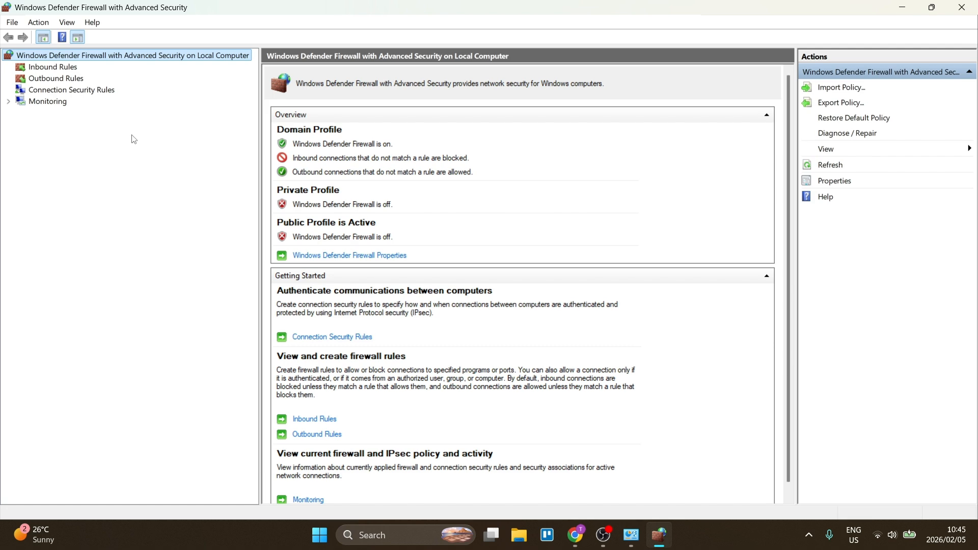
# Display the inbound rules and look through the list, including the Enabled and Action settings
pyautogui.click(43, 66)
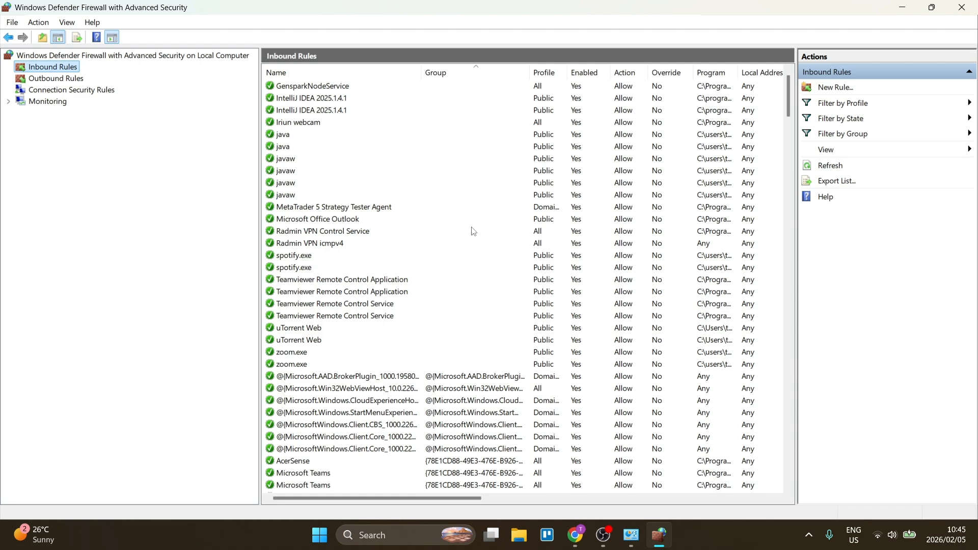
pyautogui.scroll(-20, 475, 225)
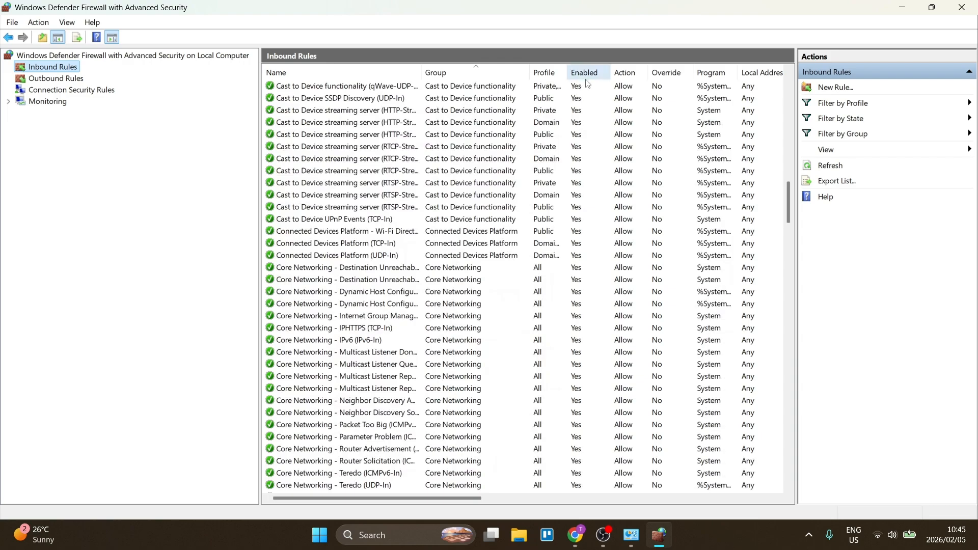
pyautogui.scroll(-20, 588, 81)
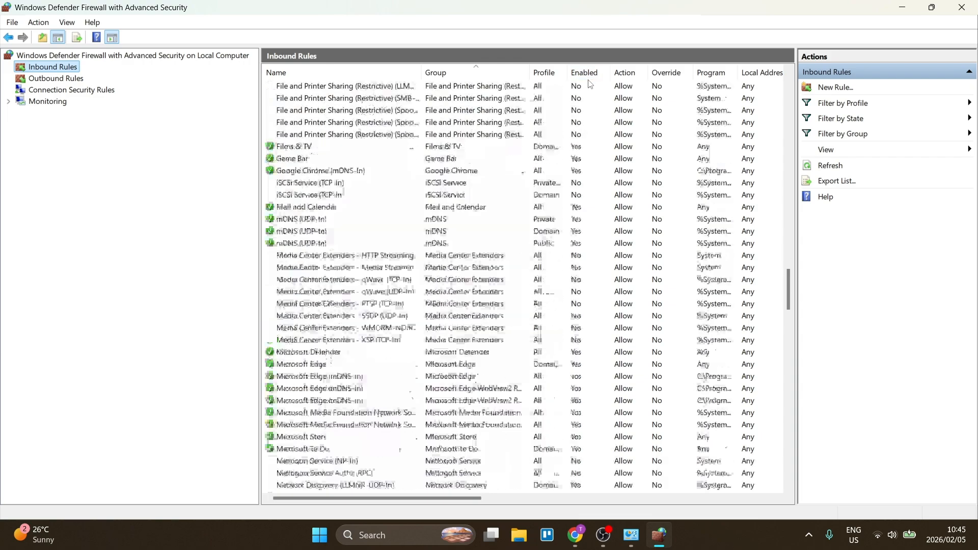
pyautogui.scroll(-20, 589, 82)
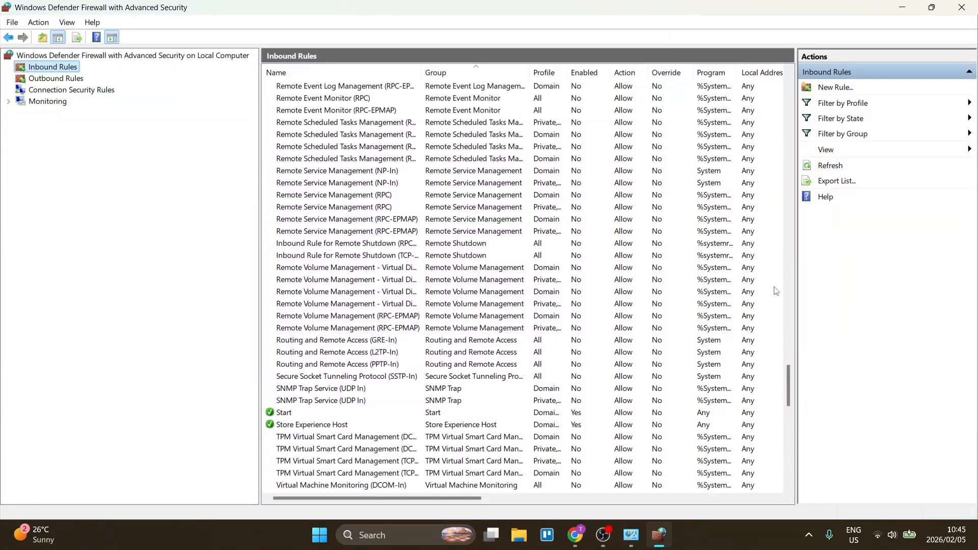
pyautogui.moveTo(439, 497); pyautogui.dragTo(340, 246)
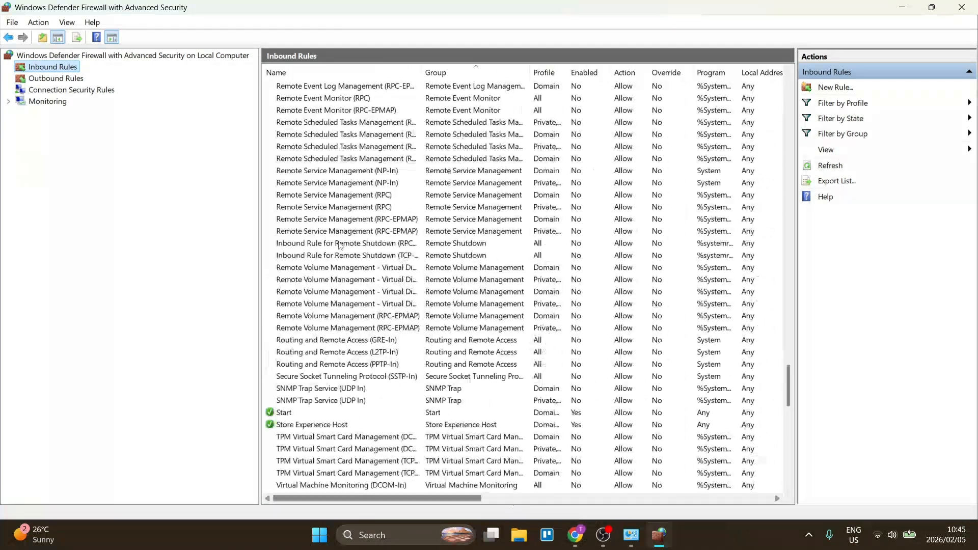
# Examine the properties of the Remote Event Log Management (RPC-EPMAP) inbound rule and close them without changes
pyautogui.click(354, 90)
pyautogui.rightClick(353, 91)
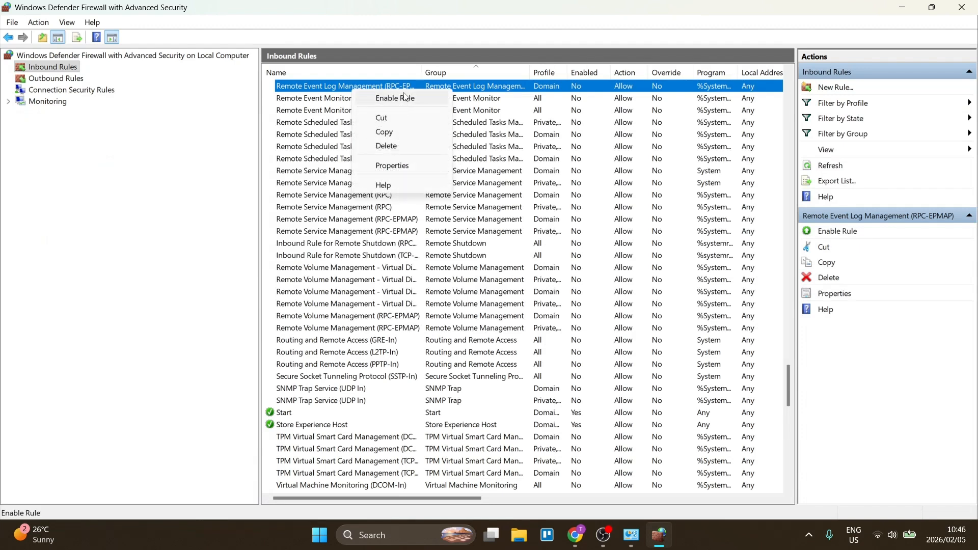
pyautogui.click(396, 166)
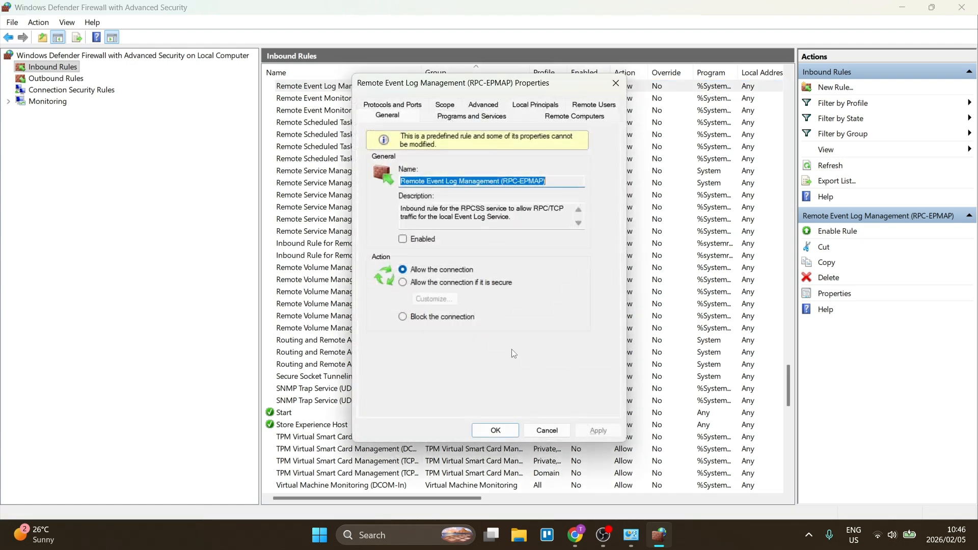
pyautogui.click(557, 432)
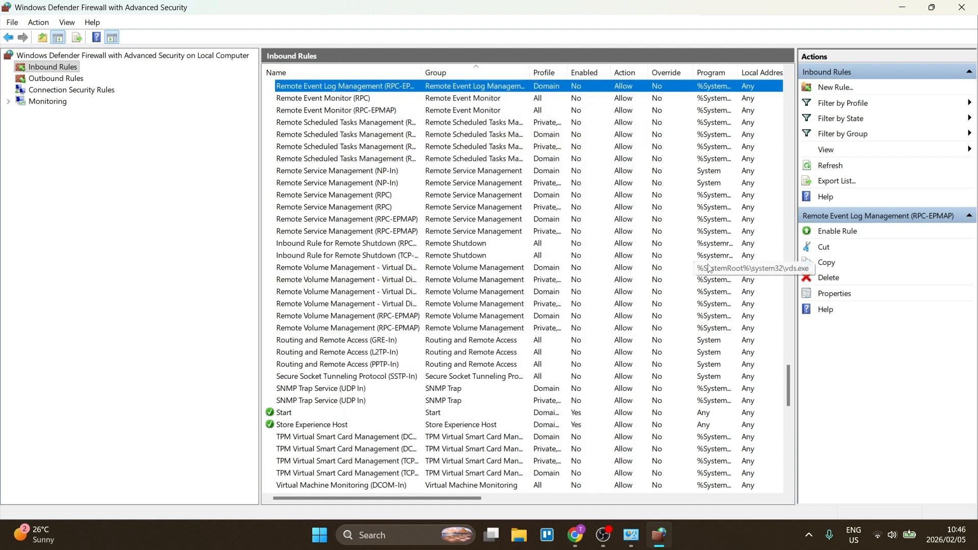
pyautogui.click(85, 162)
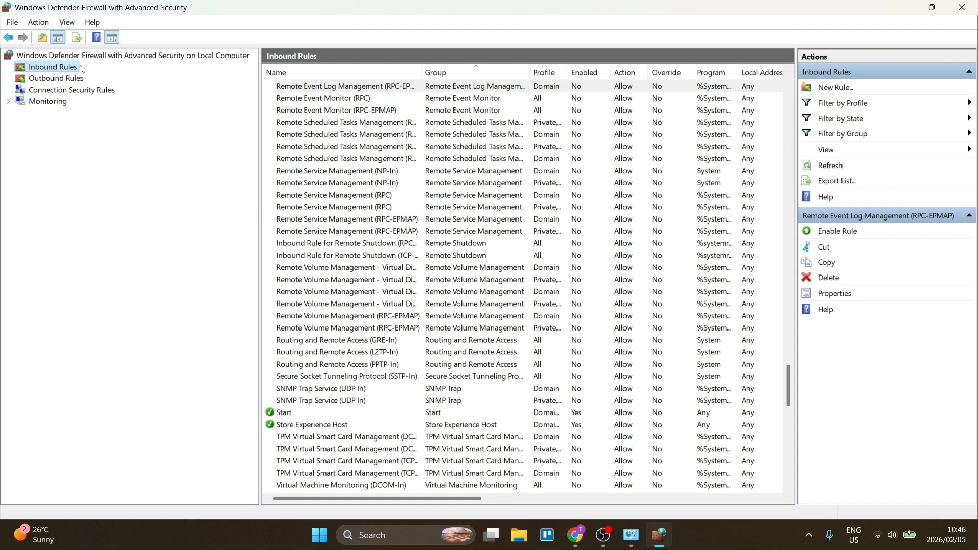
# Start a new inbound rule, choose Program as the rule type and continue to the program settings
pyautogui.rightClick(38, 70)
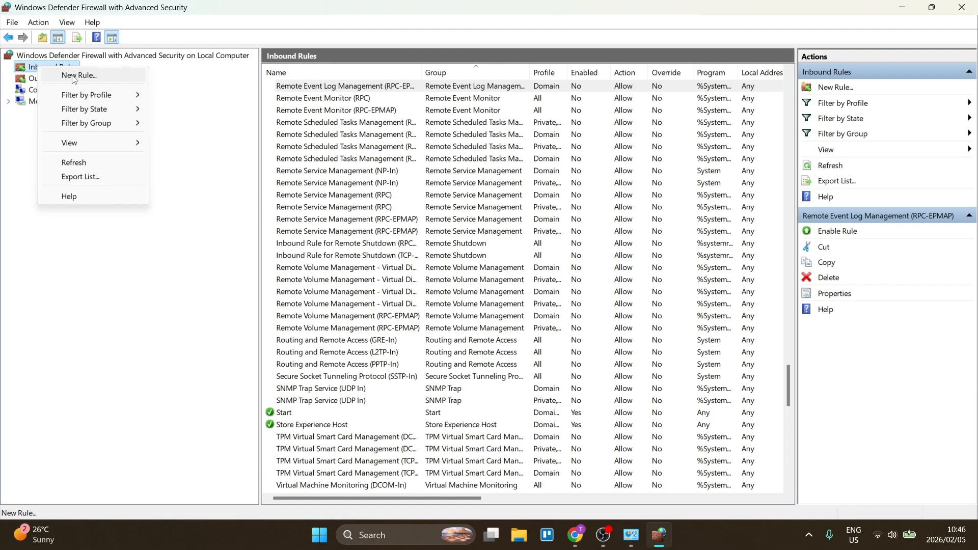
pyautogui.click(74, 77)
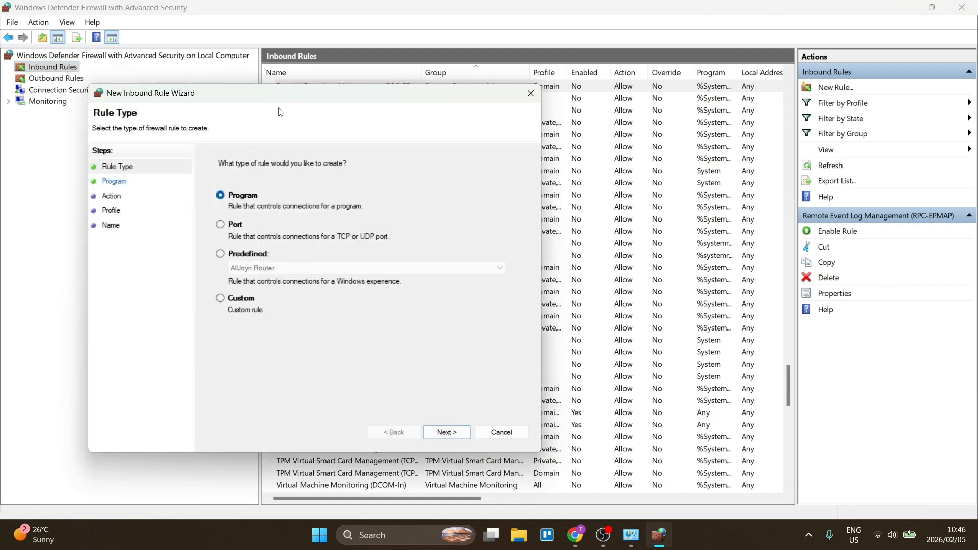
pyautogui.moveTo(282, 98); pyautogui.dragTo(469, 91)
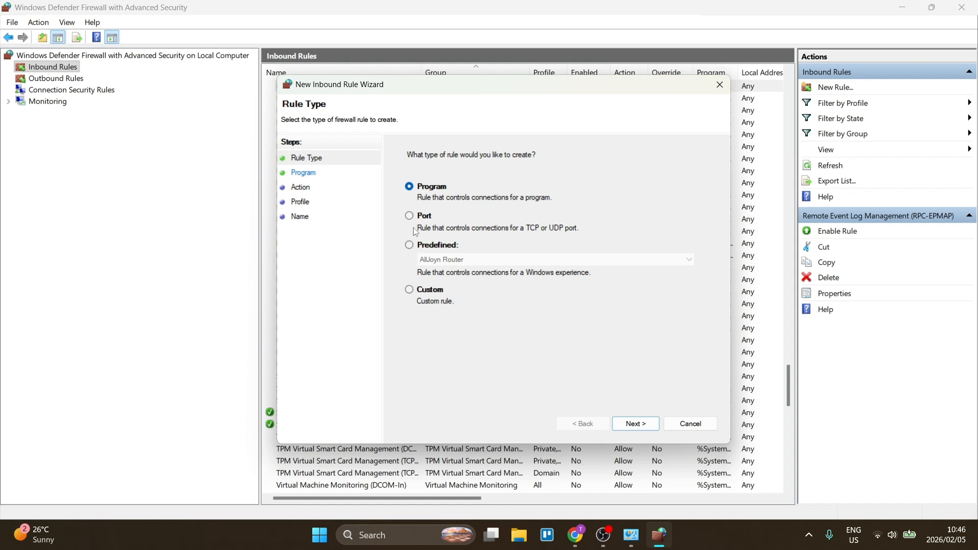
pyautogui.click(410, 292)
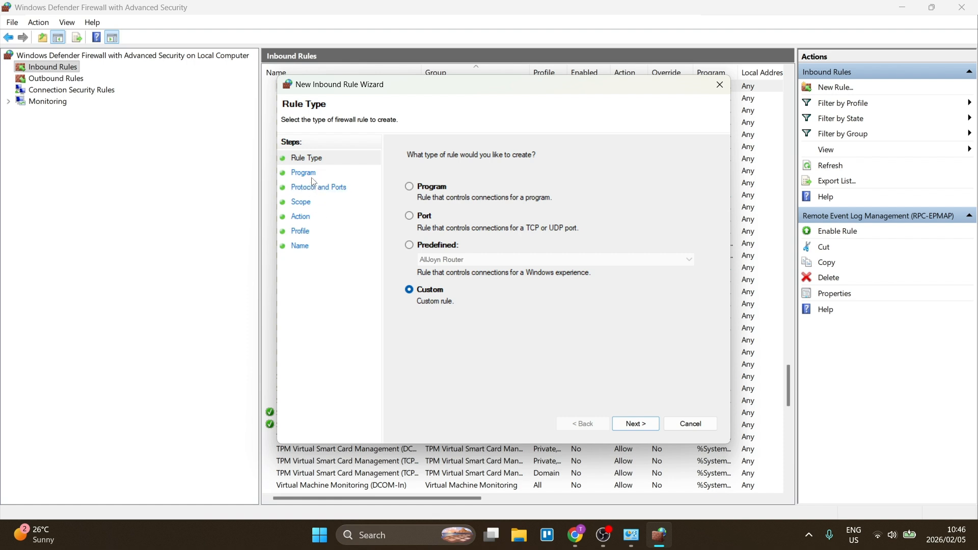
pyautogui.click(410, 190)
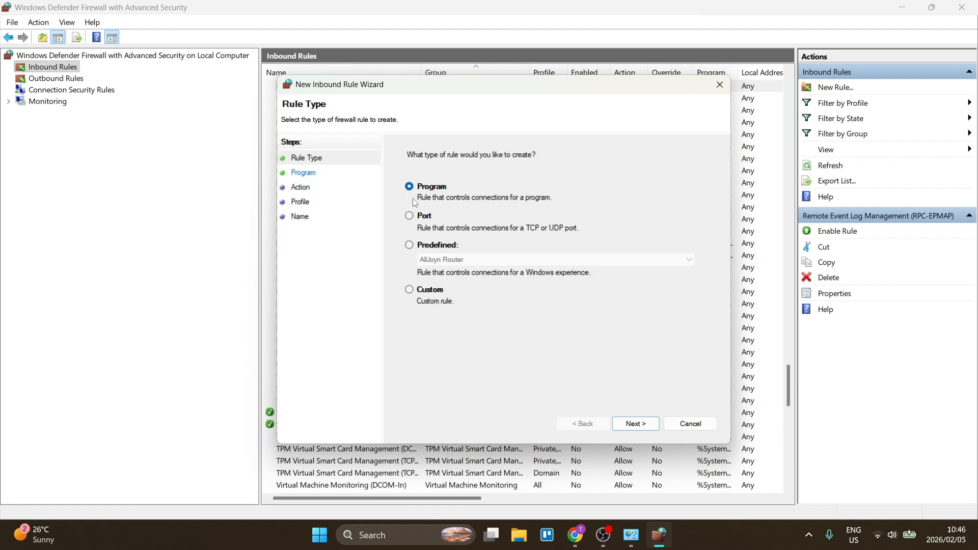
pyautogui.click(640, 426)
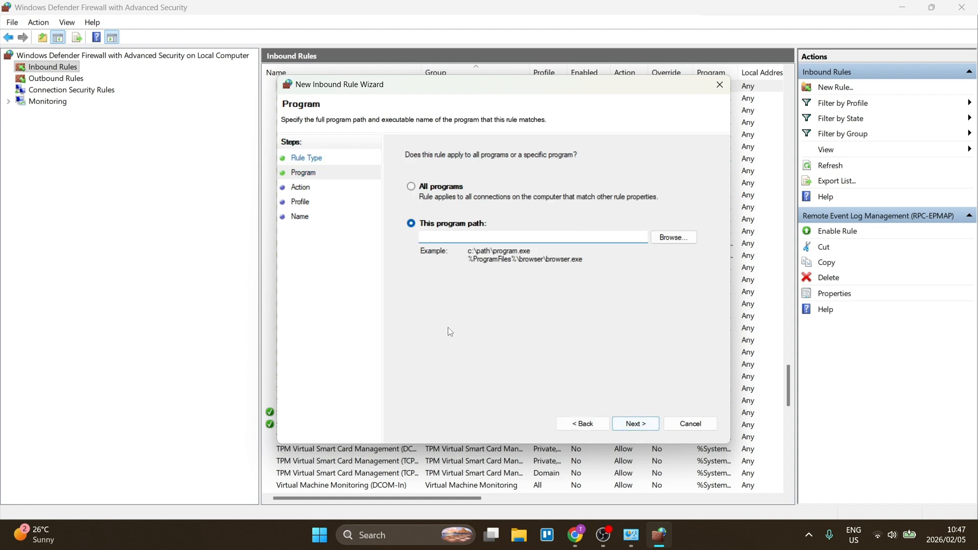
# Make the new inbound rule apply to all programs and continue to the action settings
pyautogui.click(411, 187)
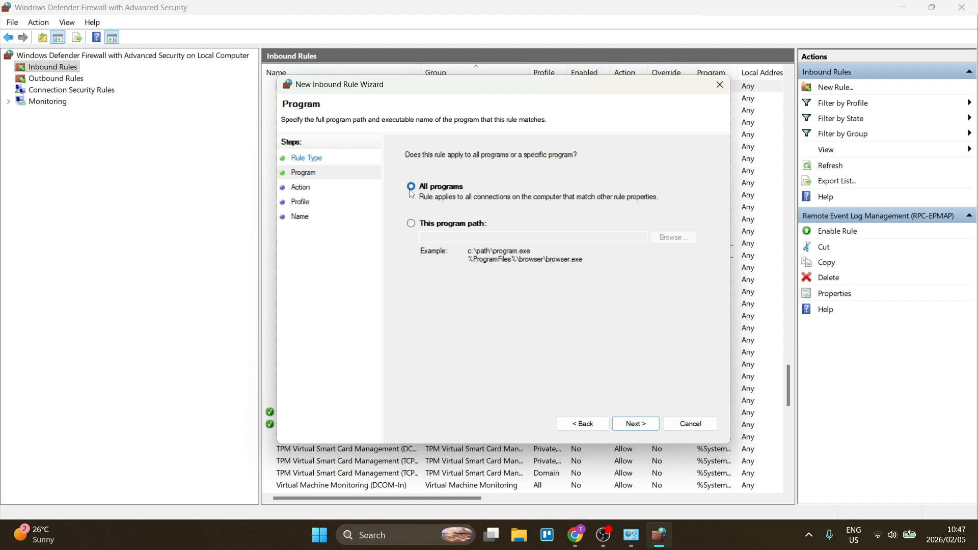
pyautogui.click(412, 225)
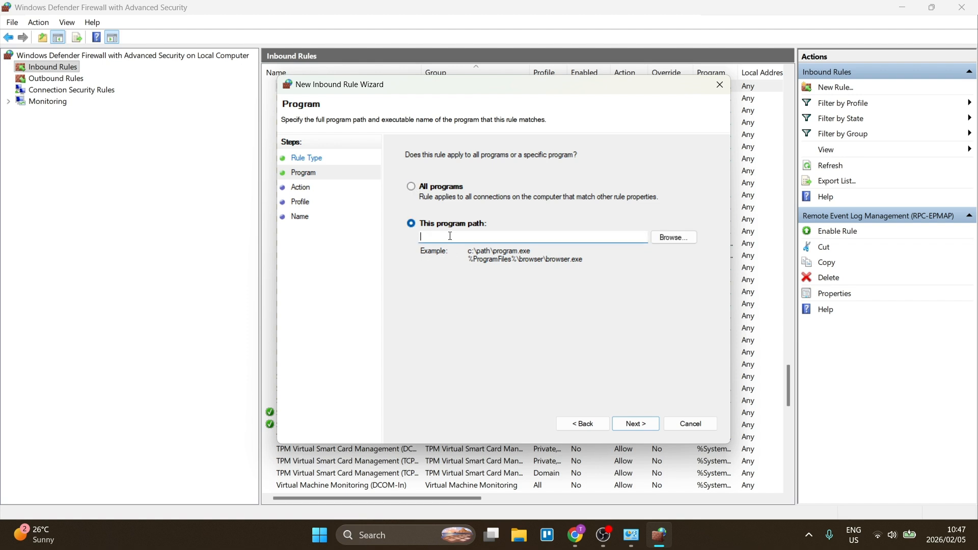
pyautogui.click(411, 188)
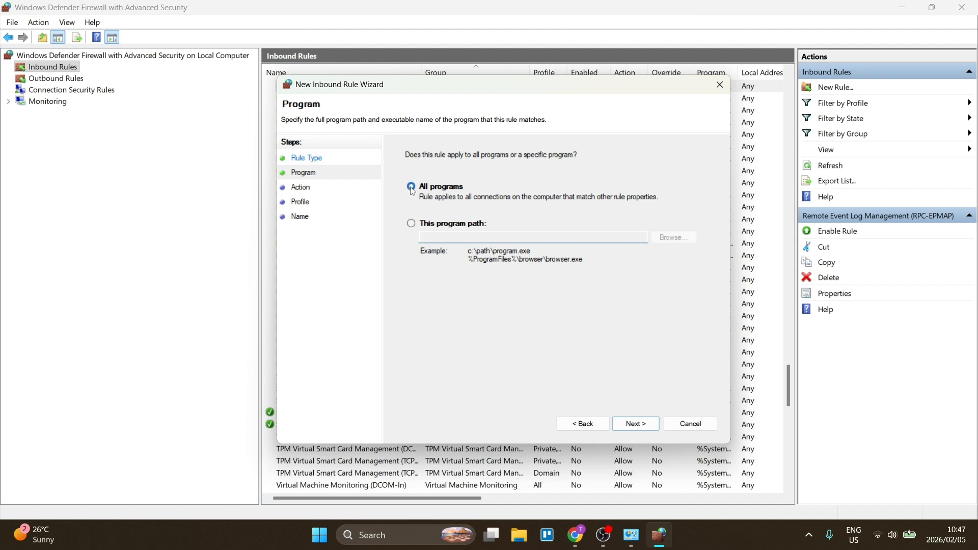
pyautogui.click(411, 223)
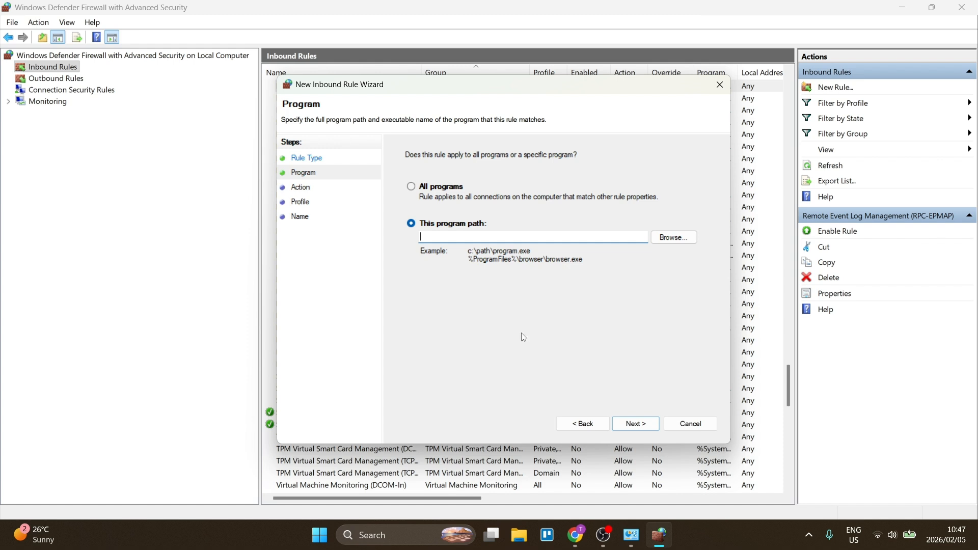
pyautogui.click(411, 187)
pyautogui.click(637, 425)
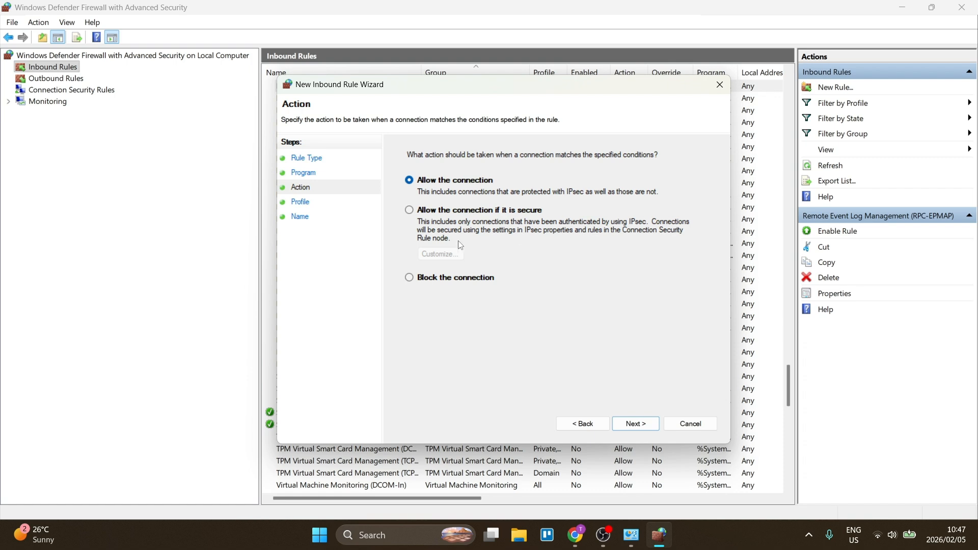
pyautogui.click(410, 209)
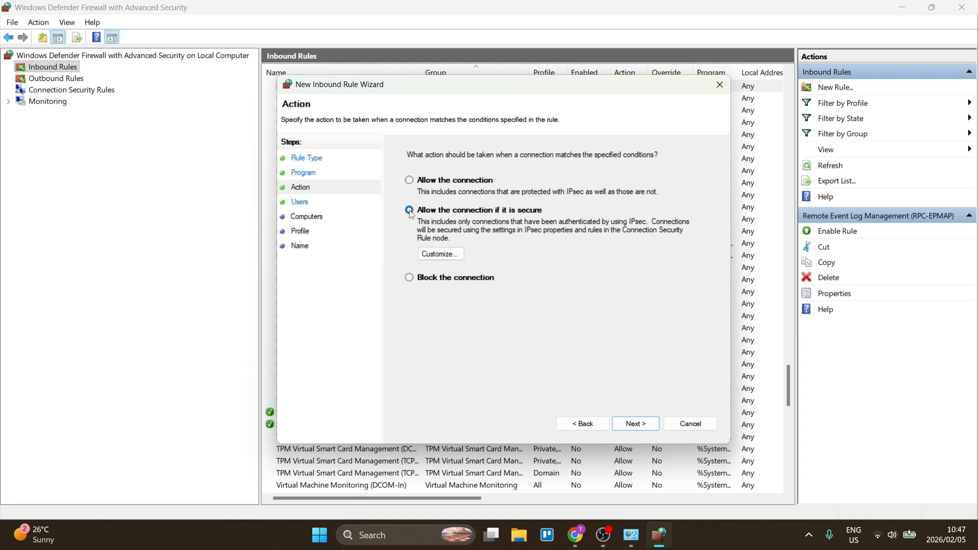
pyautogui.click(434, 254)
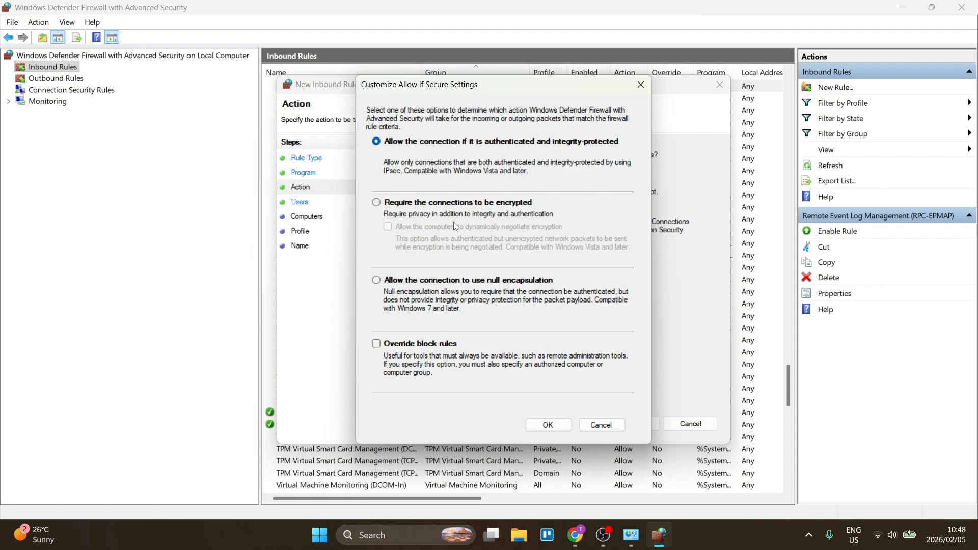
pyautogui.click(589, 430)
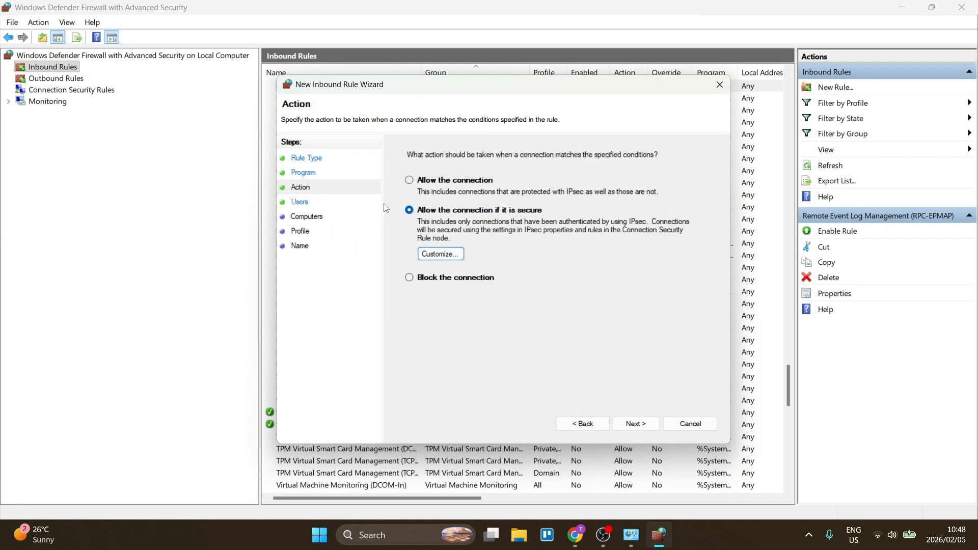
# Set the rule's action to Allow the connection and accept the Domain, Private and Public profiles
pyautogui.click(411, 181)
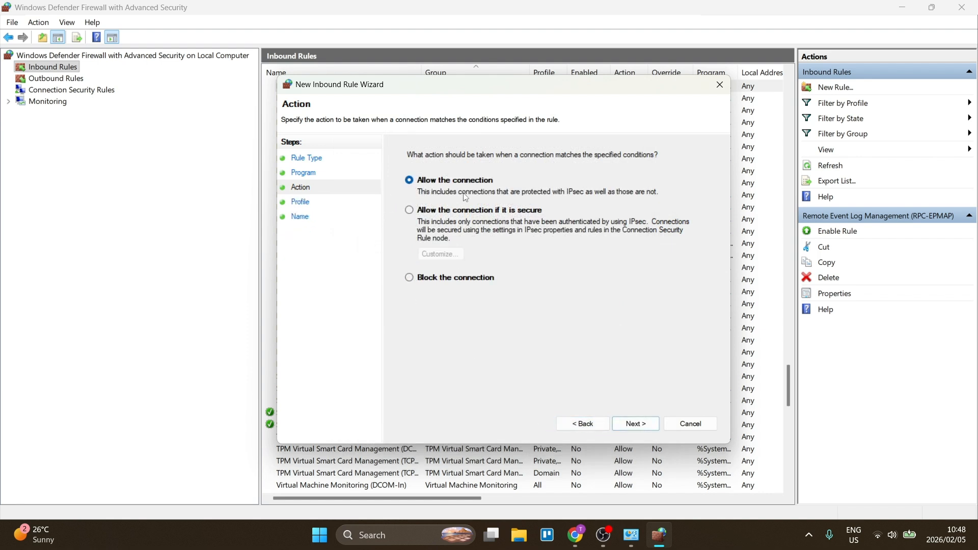
pyautogui.click(637, 425)
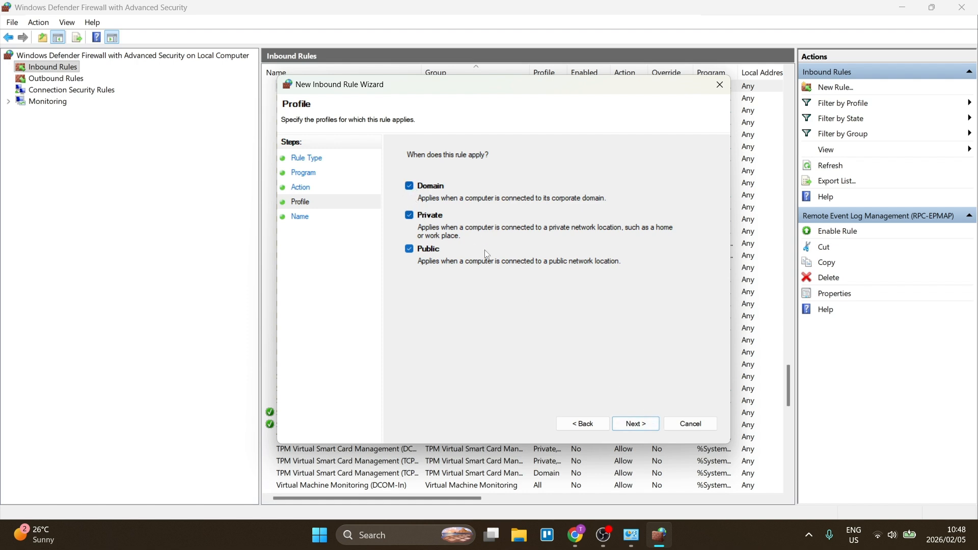
pyautogui.click(637, 428)
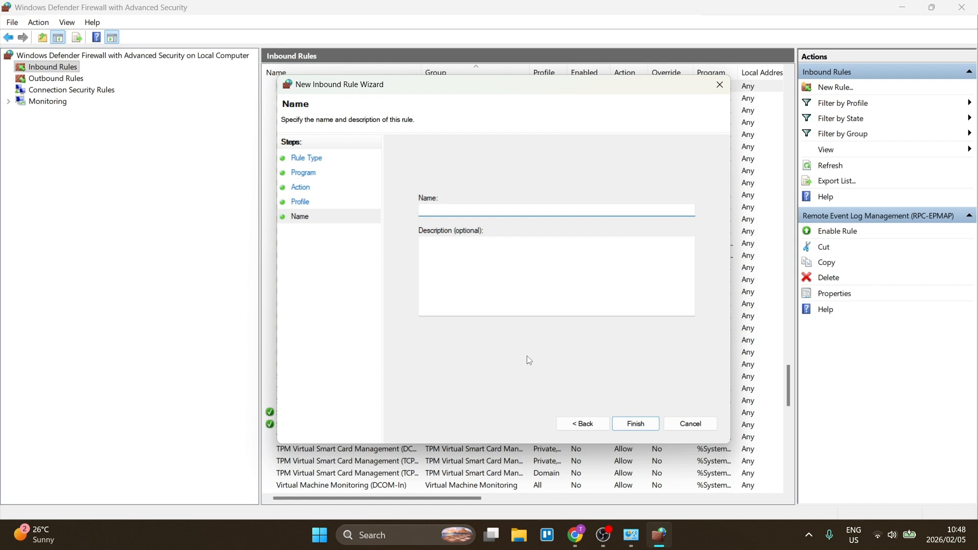
pyautogui.click(489, 287)
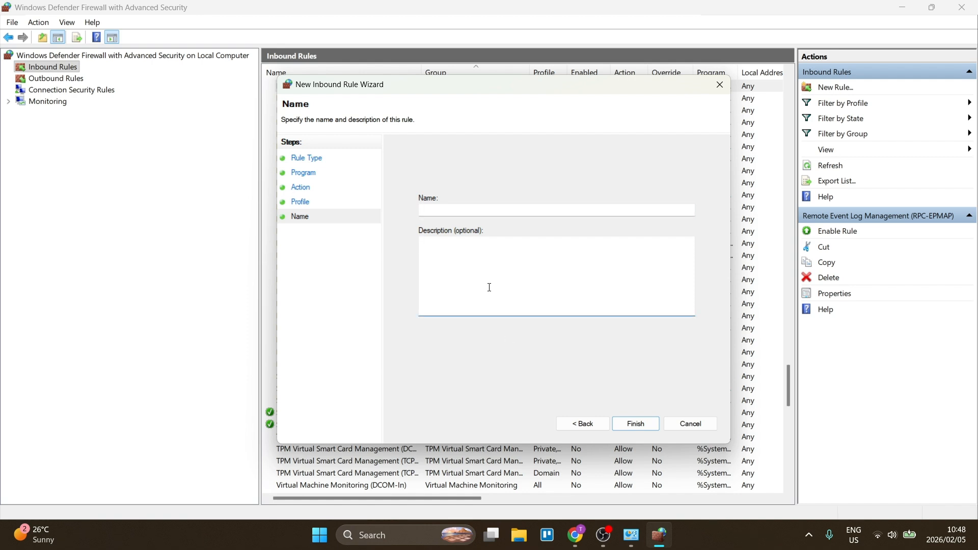
pyautogui.click(499, 210)
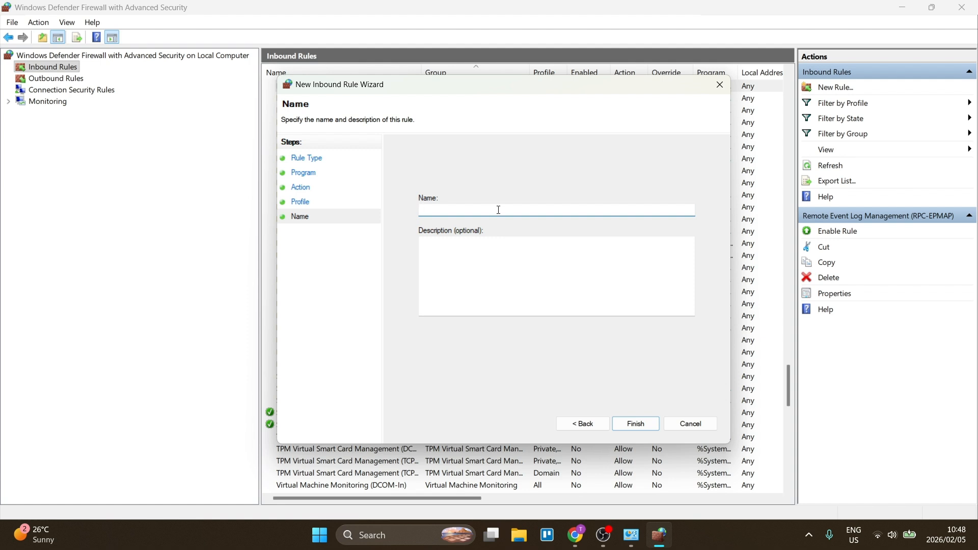
pyautogui.click(569, 252)
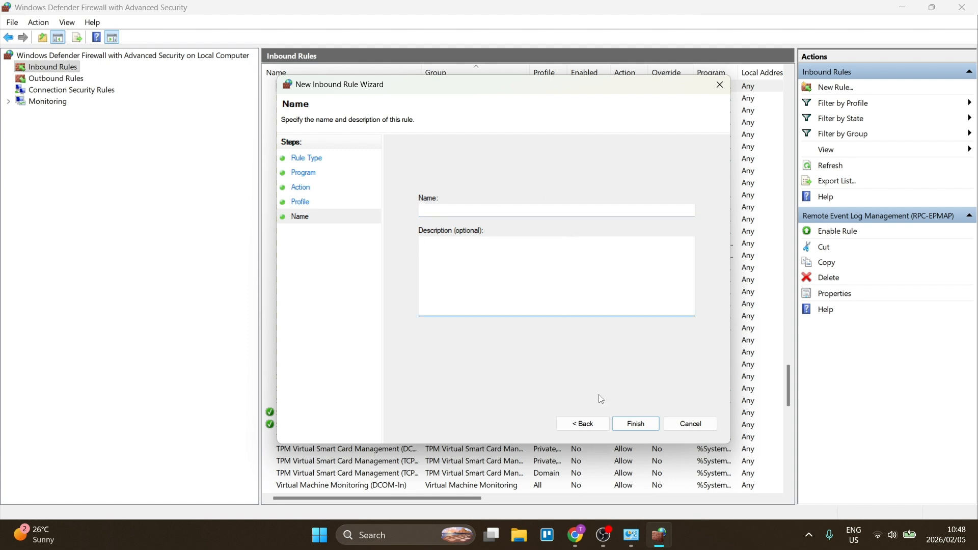